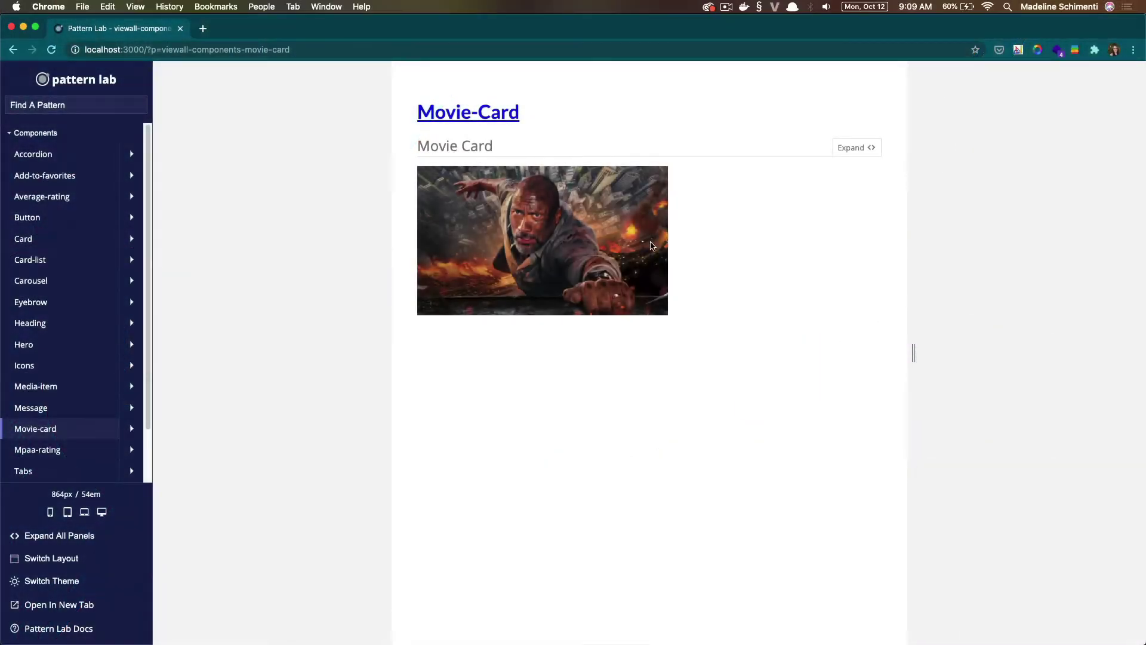
Open drupal.org's 'Debugging compiled Twig templates' page at its 'How Twig normally works' section
mouse_move(605, 244)
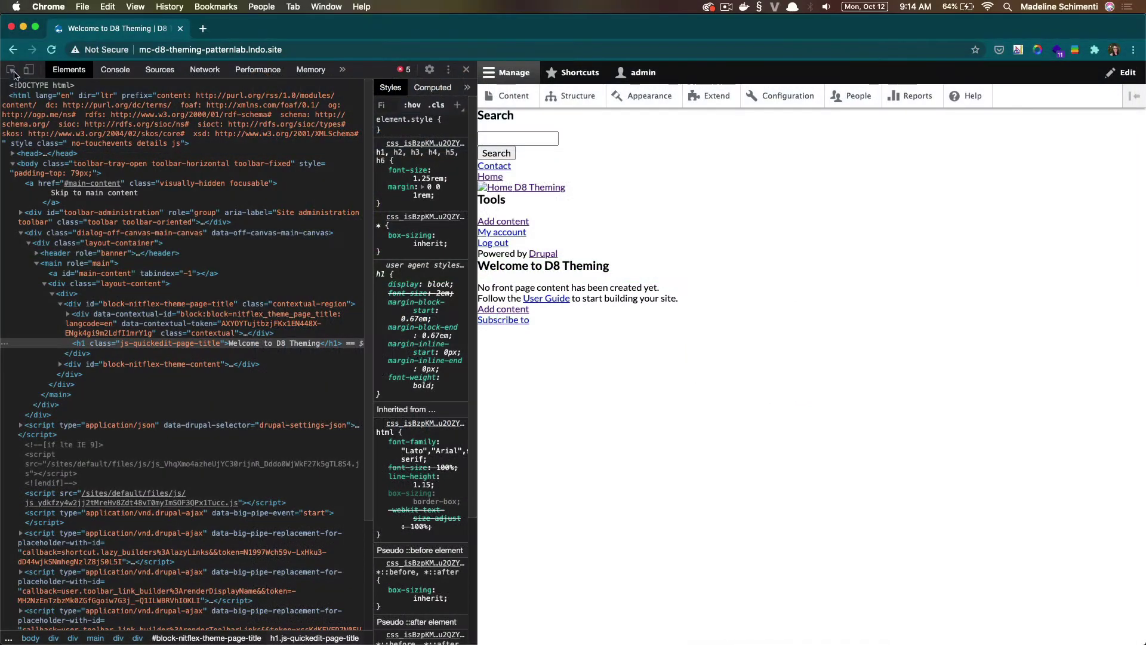
Select the 'Welcome to D8 Theming' heading with the DevTools element picker
click(11, 70)
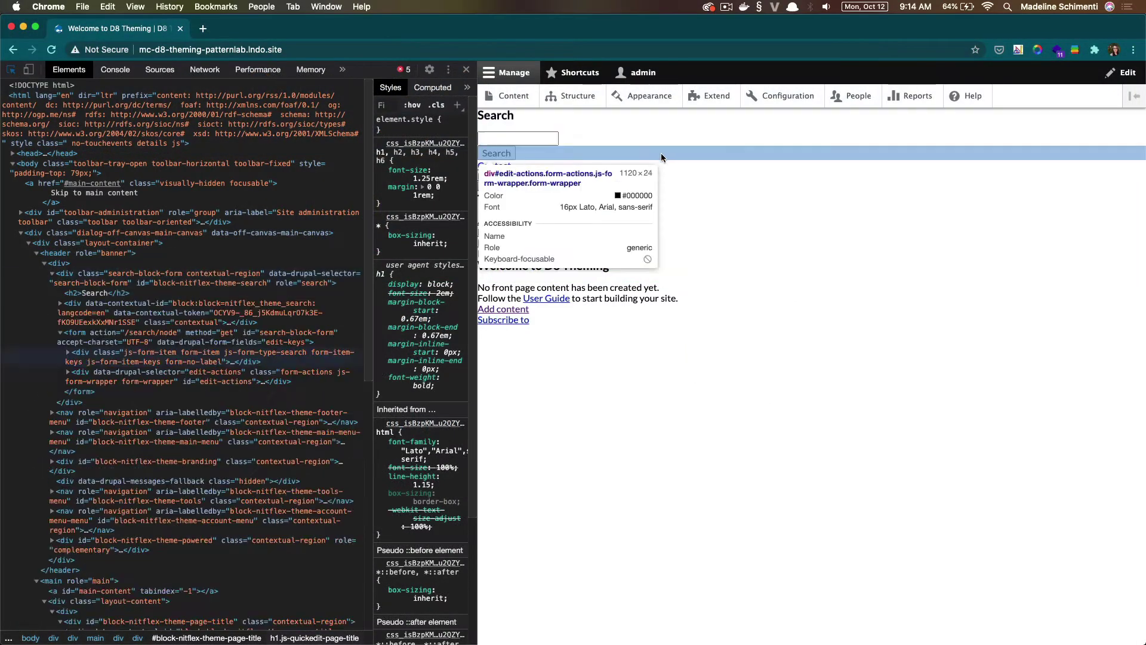
click(673, 269)
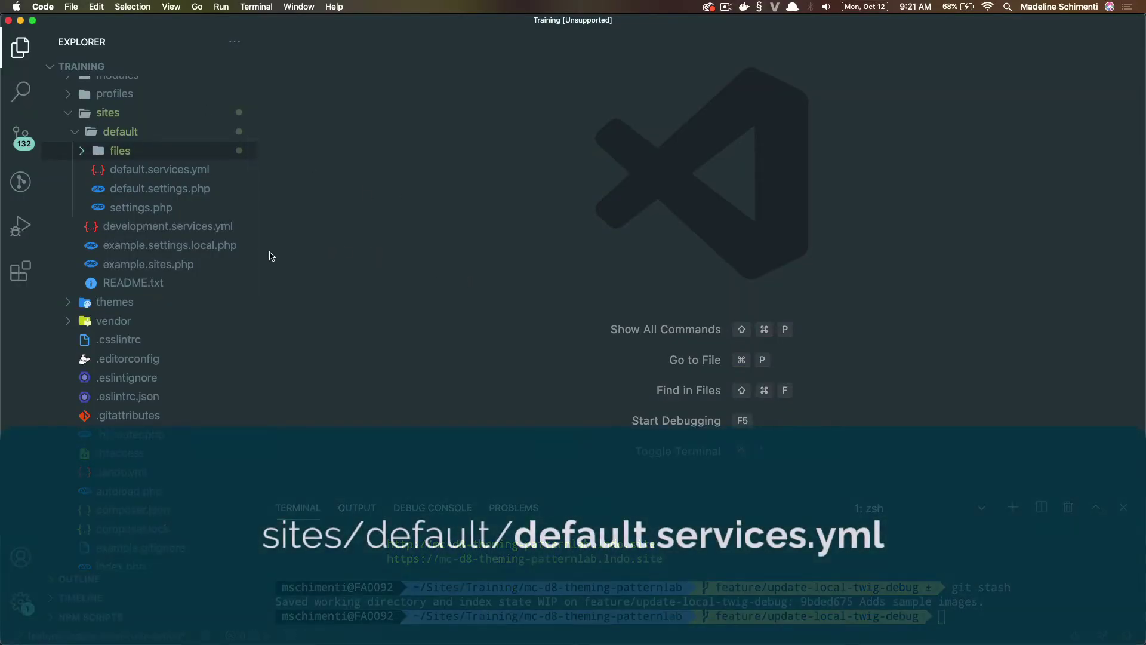
Duplicate default.services.yml and name the copy services.yml by dropping the 'default.' prefix
scroll(197, 239, up, 3)
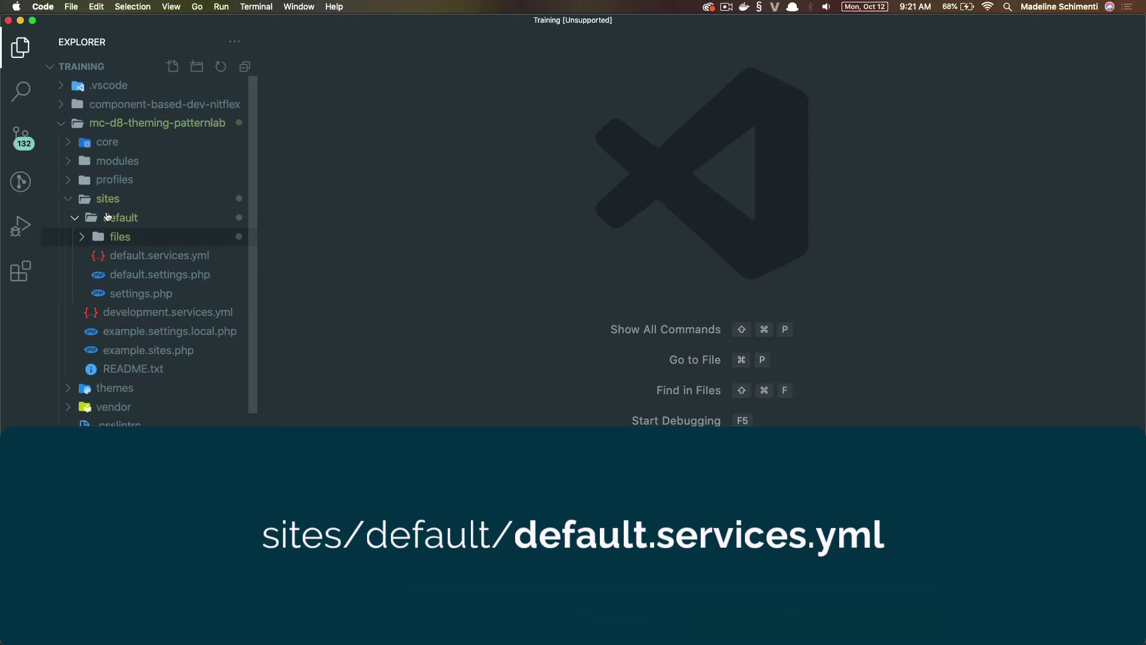
click(160, 258)
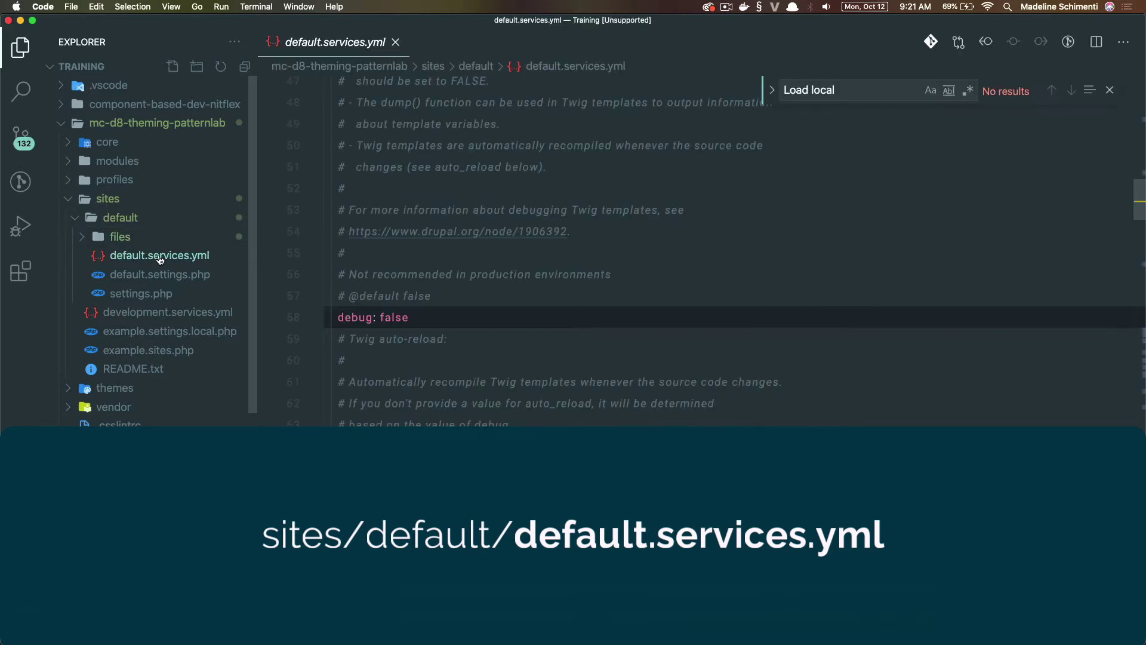
right_click(160, 258)
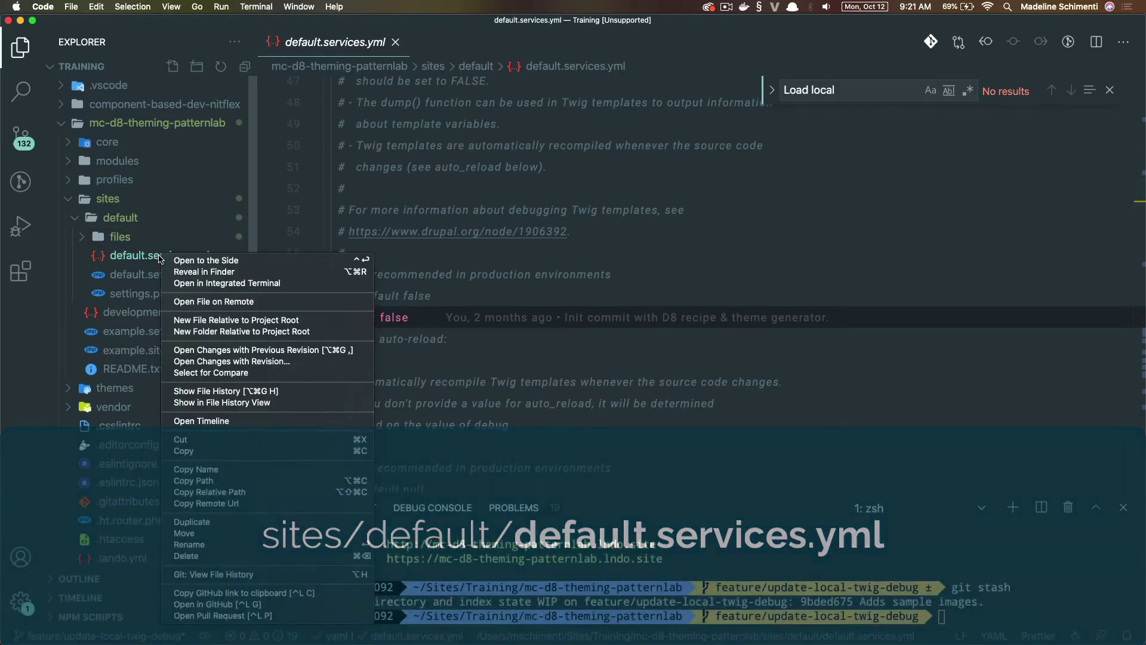
click(240, 523)
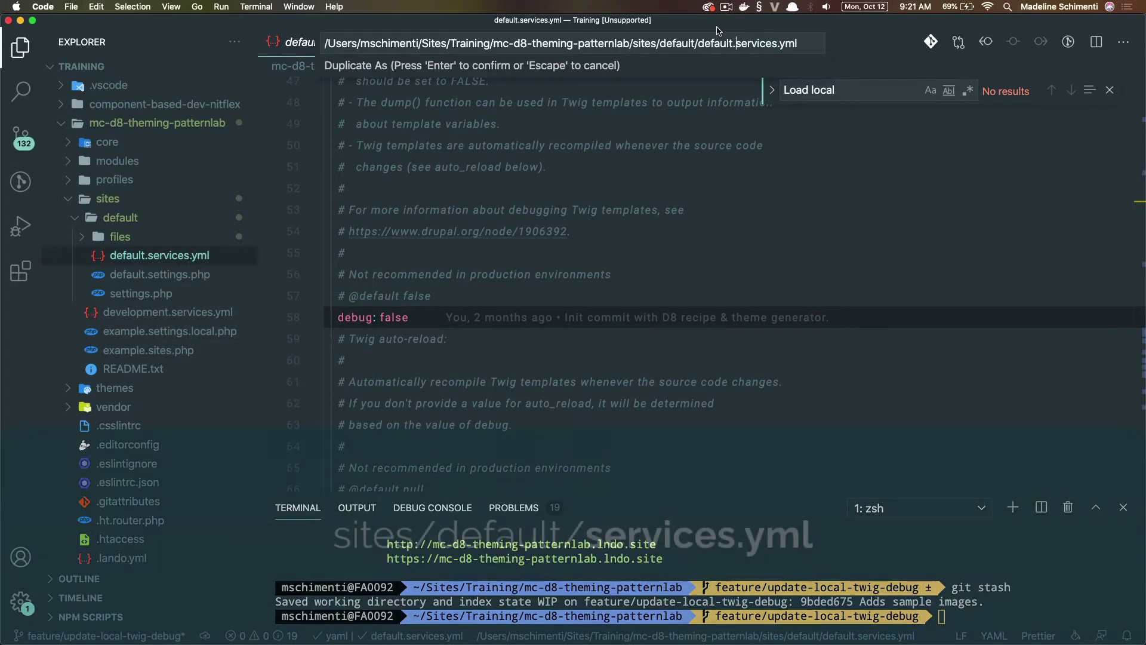
key(BackSpace)
key(BackSpace)
key(BackSpace)
key(BackSpace)
key(BackSpace)
key(BackSpace)
key(BackSpace)
key(BackSpace)
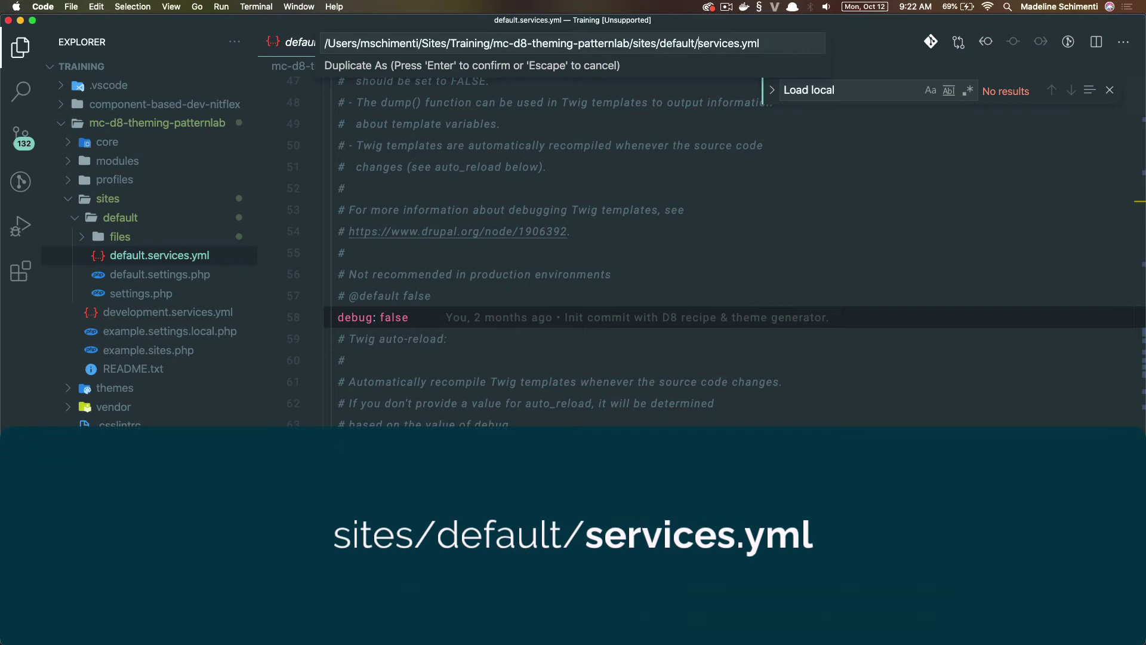
key(Return)
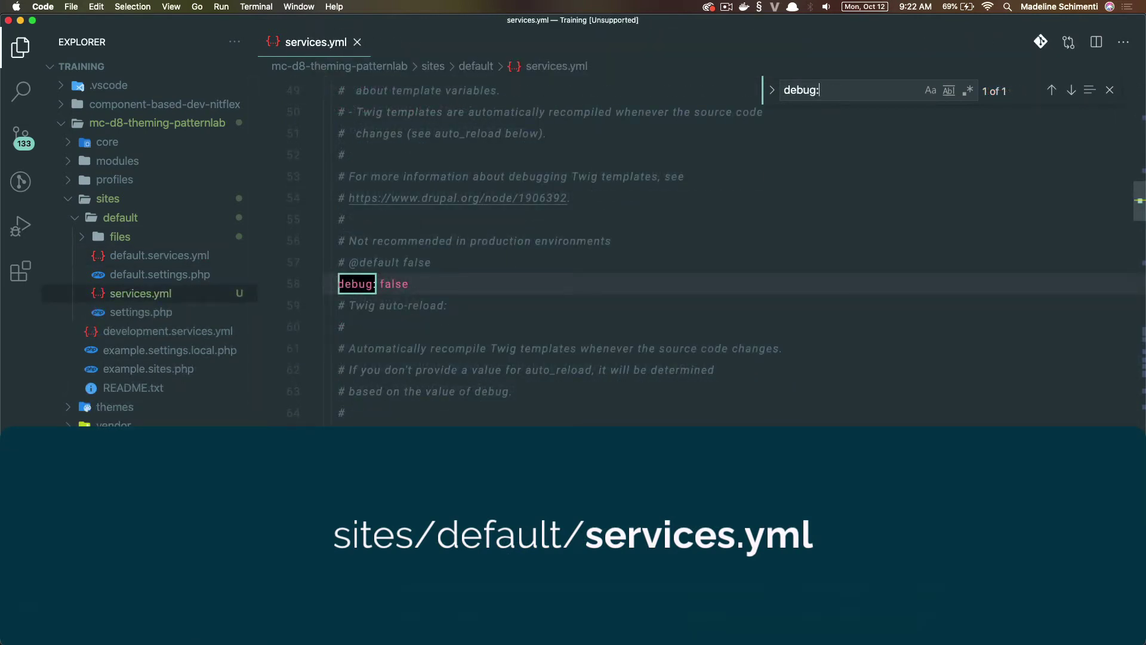
Change debug from false to true in services.yml and save
click(436, 291)
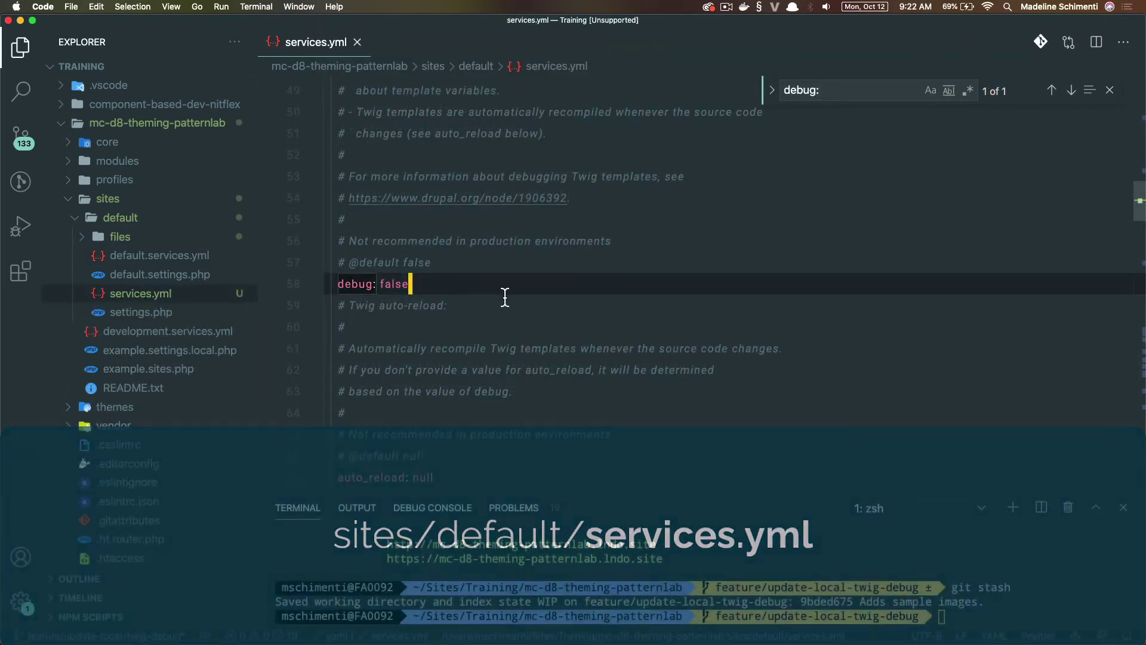
key(BackSpace)
key(BackSpace)
key(BackSpace)
key(BackSpace)
key(BackSpace)
text(tru)
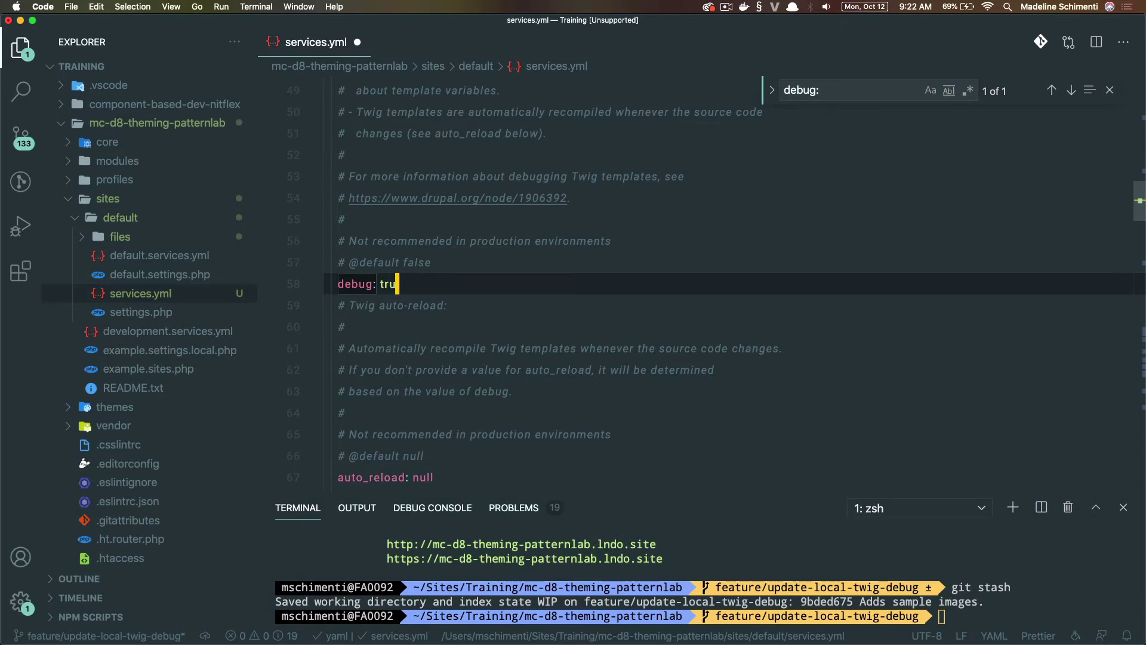
text(e)
key(super+s)
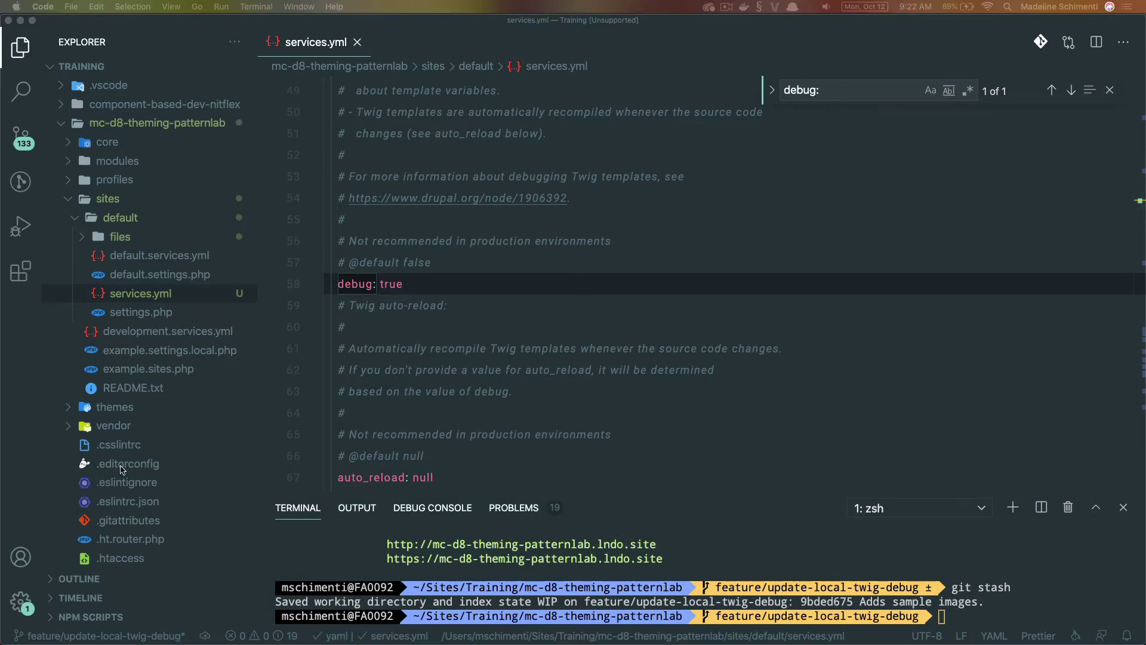
Change auto_reload from null to true and save services.yml
click(449, 475)
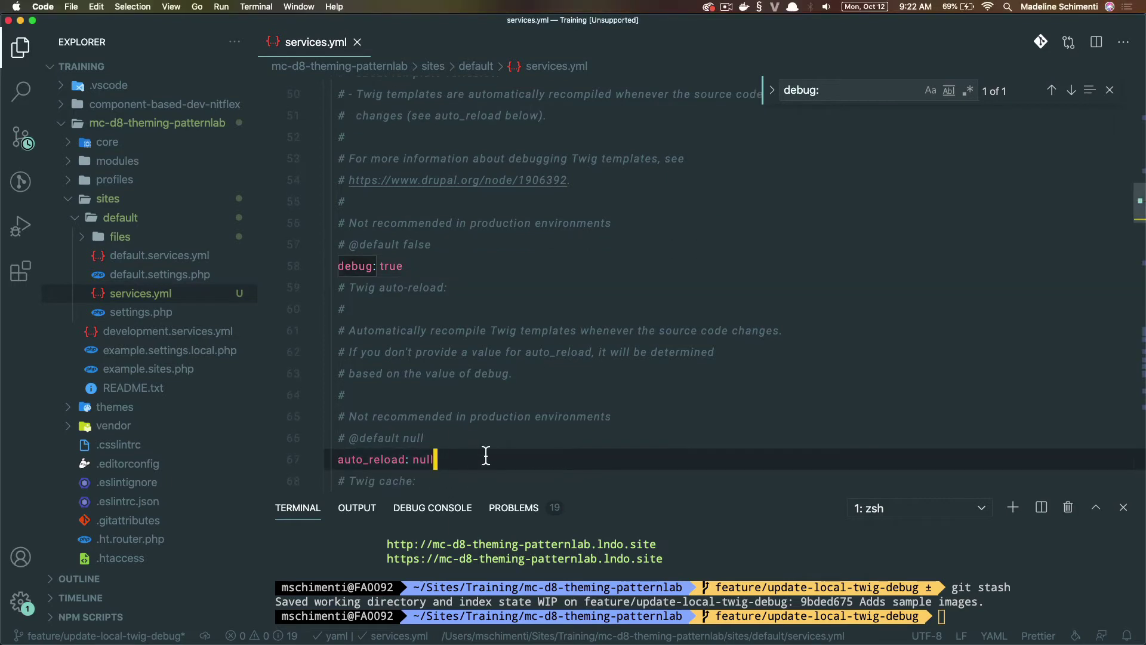
key(BackSpace)
key(BackSpace)
key(BackSpace)
key(BackSpace)
text(true)
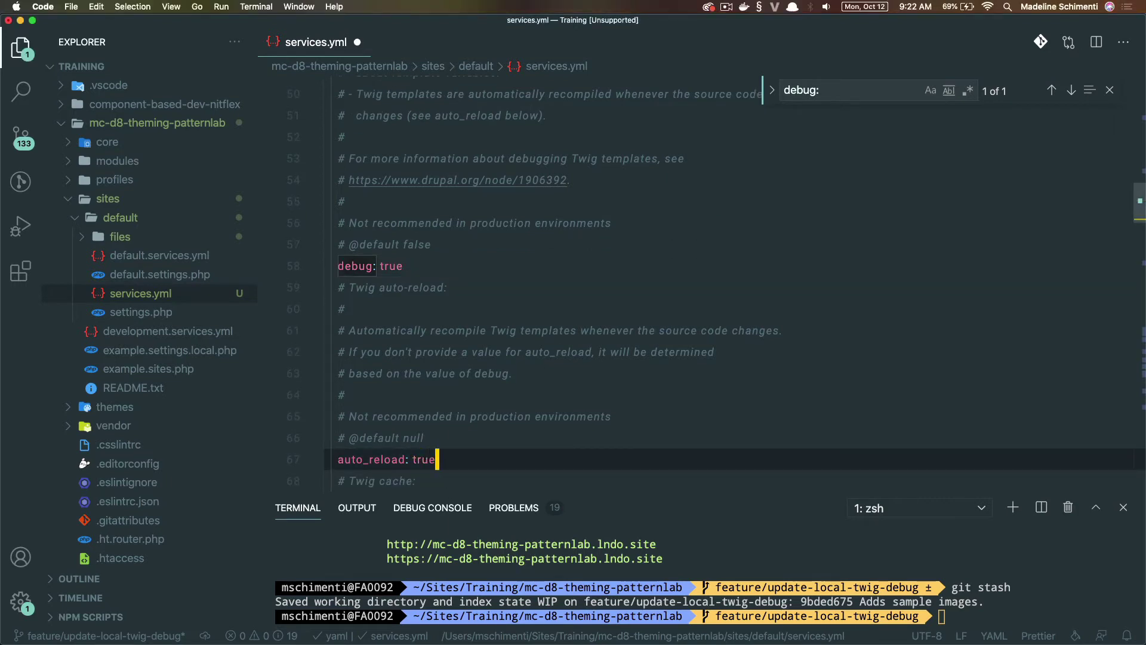
key(super+s)
Rebuild the Drupal cache by running 'lando drush cr' in the integrated terminal
key(ctrl+grave)
key(super+k)
text(lando drush cr)
key(Return)
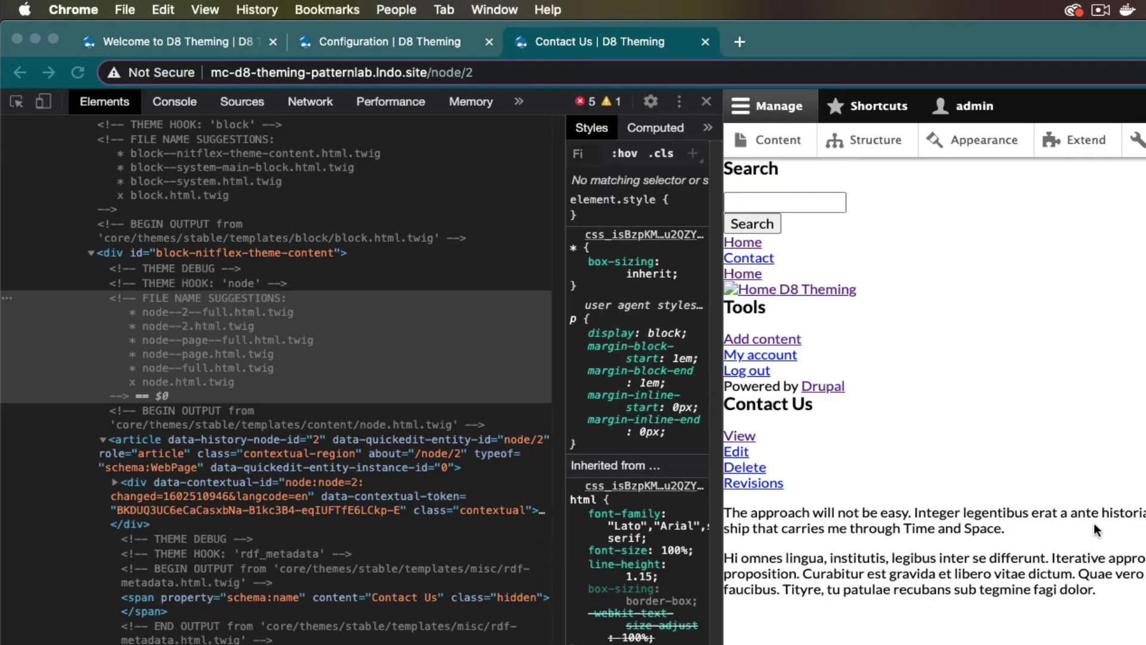
Back in Chrome, select the FILE NAME SUGGESTIONS debug comment in the Elements panel
click(170, 316)
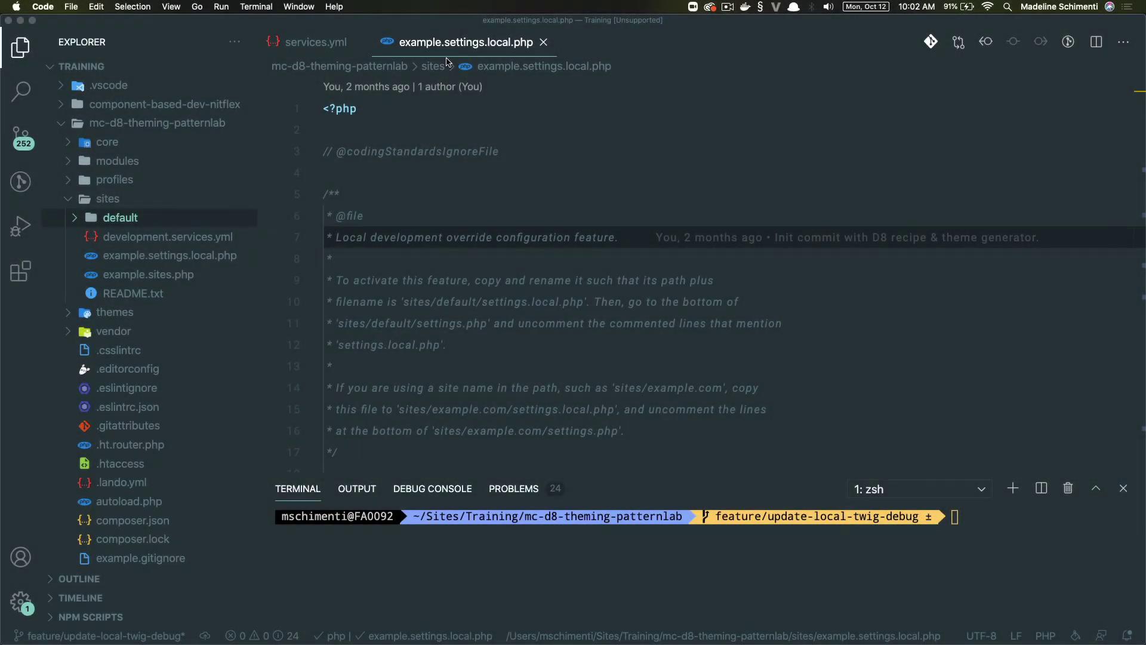
Duplicate example.settings.local.php as settings.local.php and move the copy into sites/default
click(455, 255)
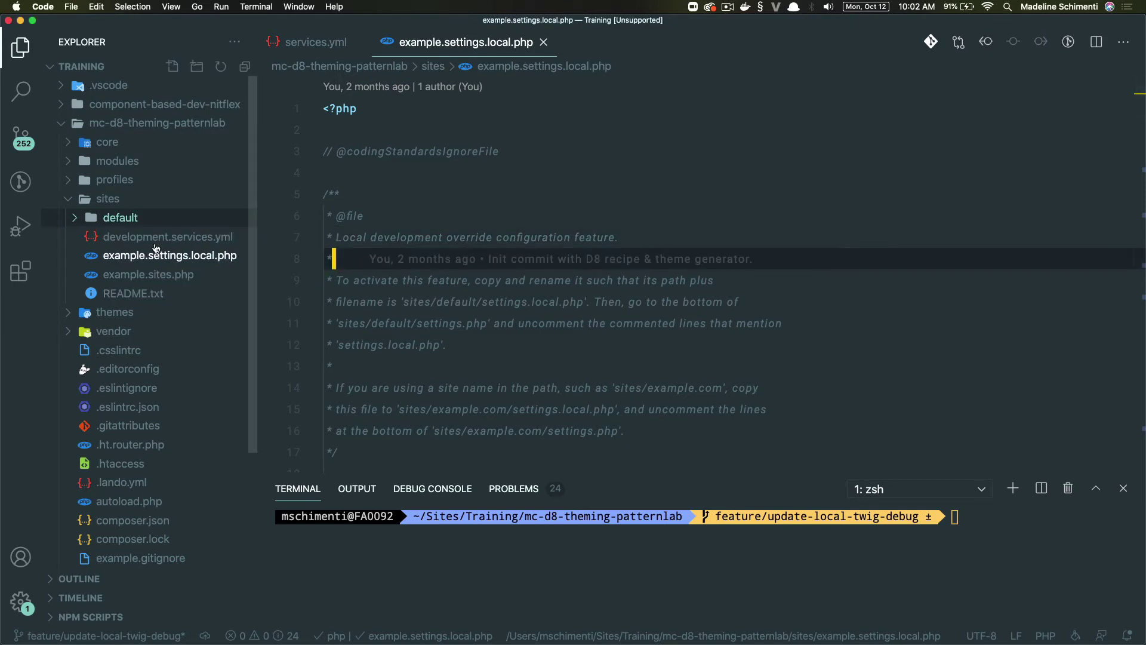
right_click(196, 257)
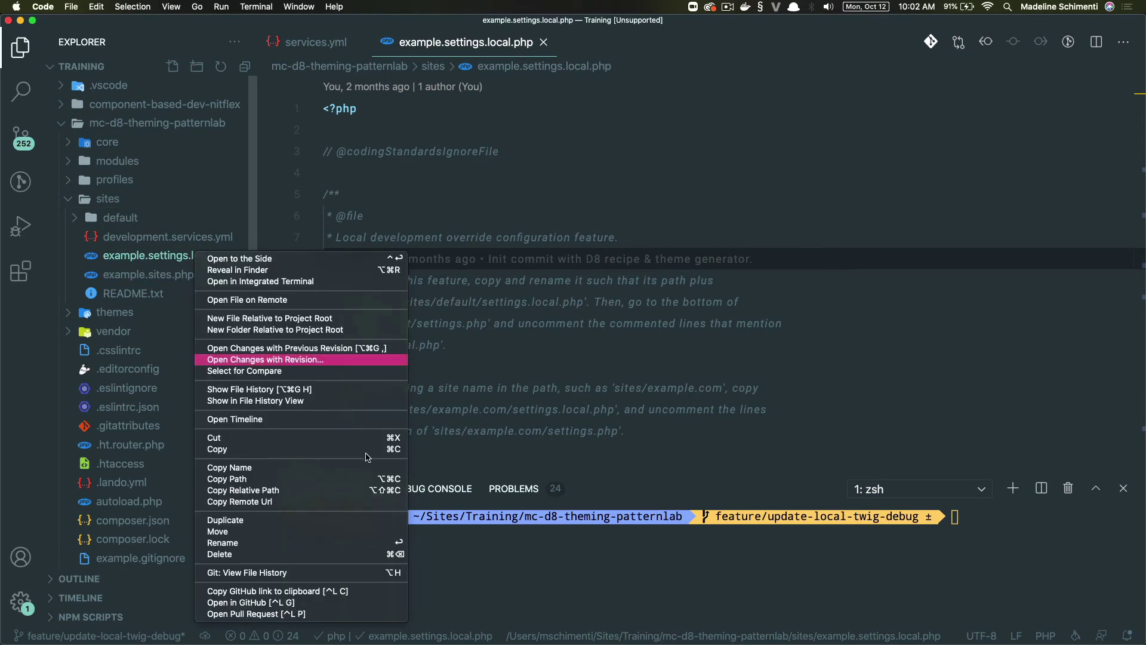
click(239, 520)
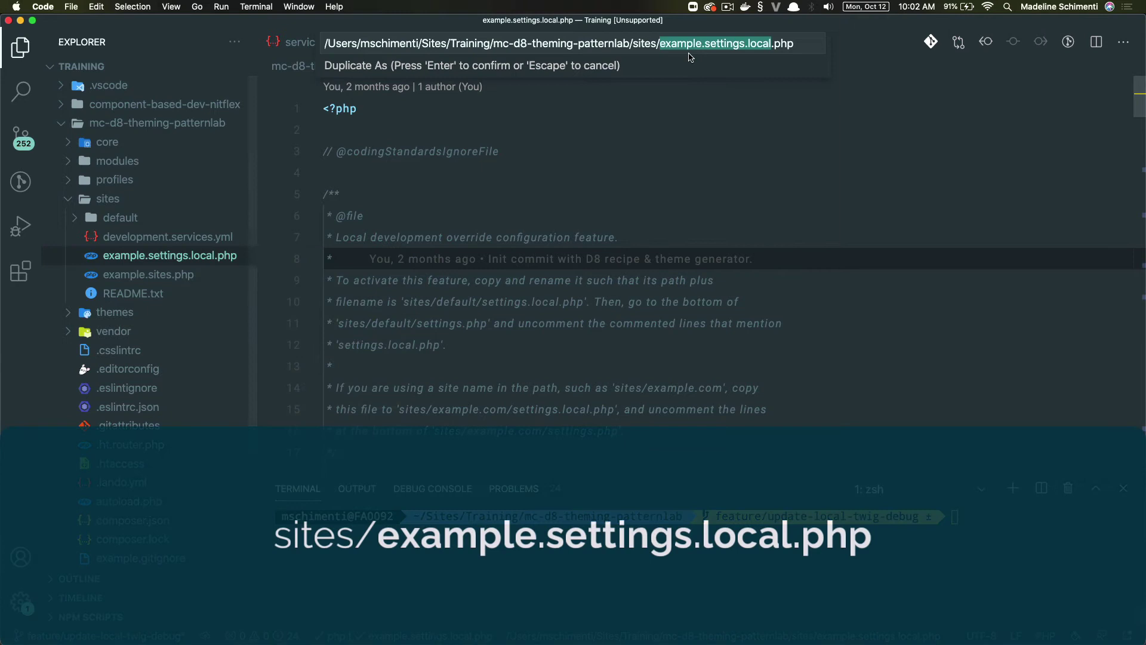
drag(705, 43, 659, 43)
key(BackSpace)
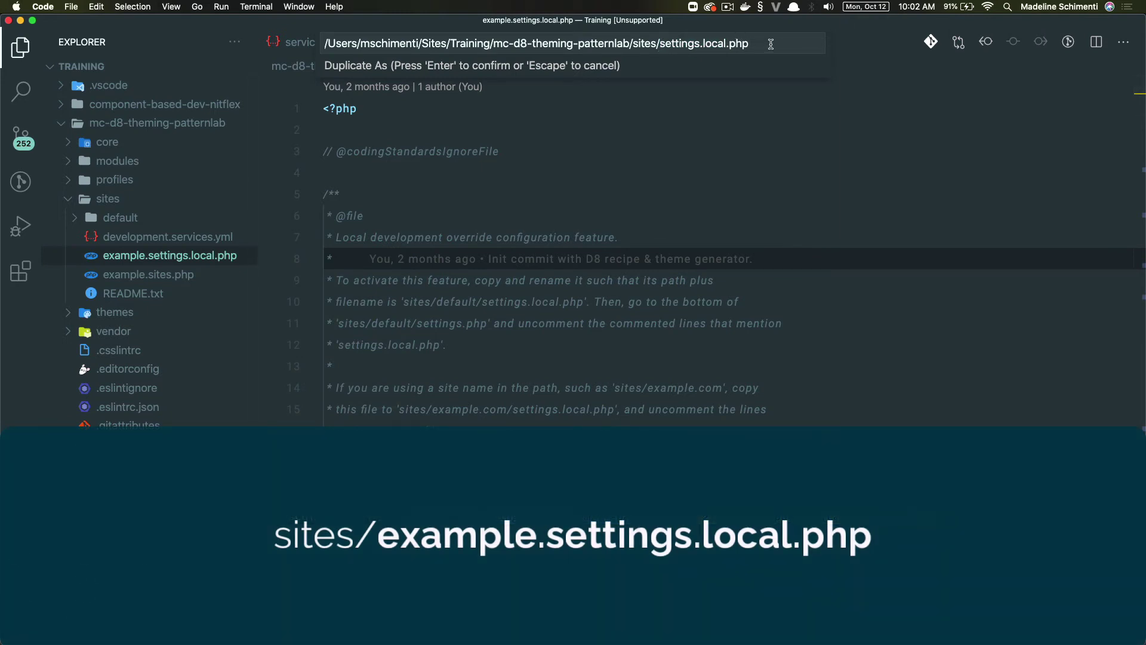
key(Return)
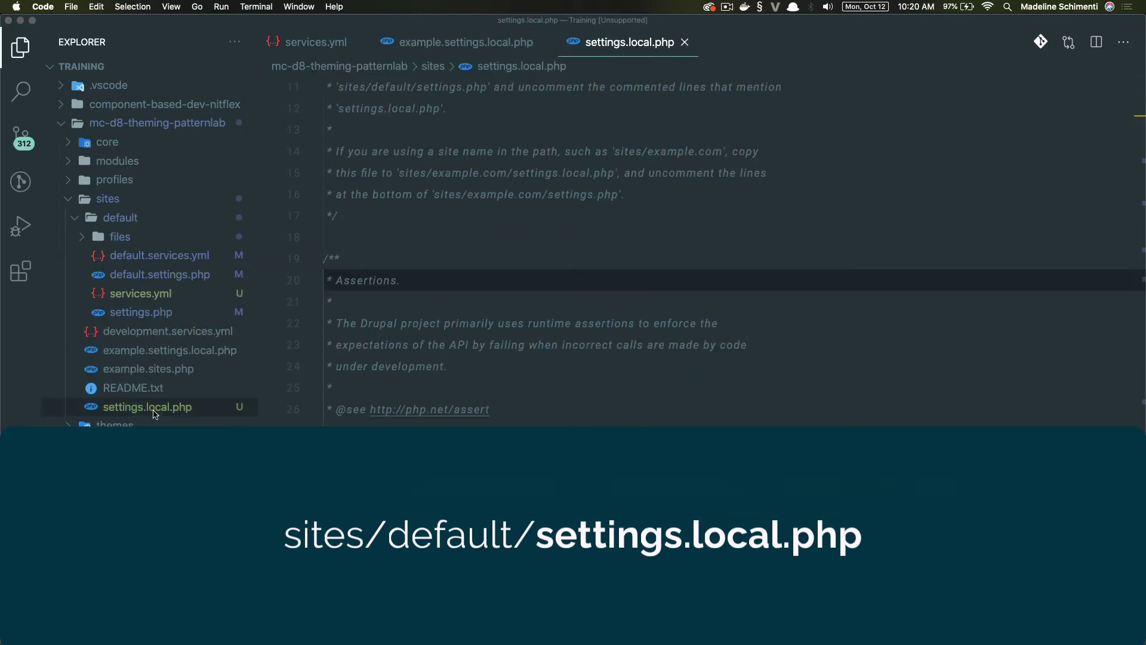
drag(154, 413, 218, 313)
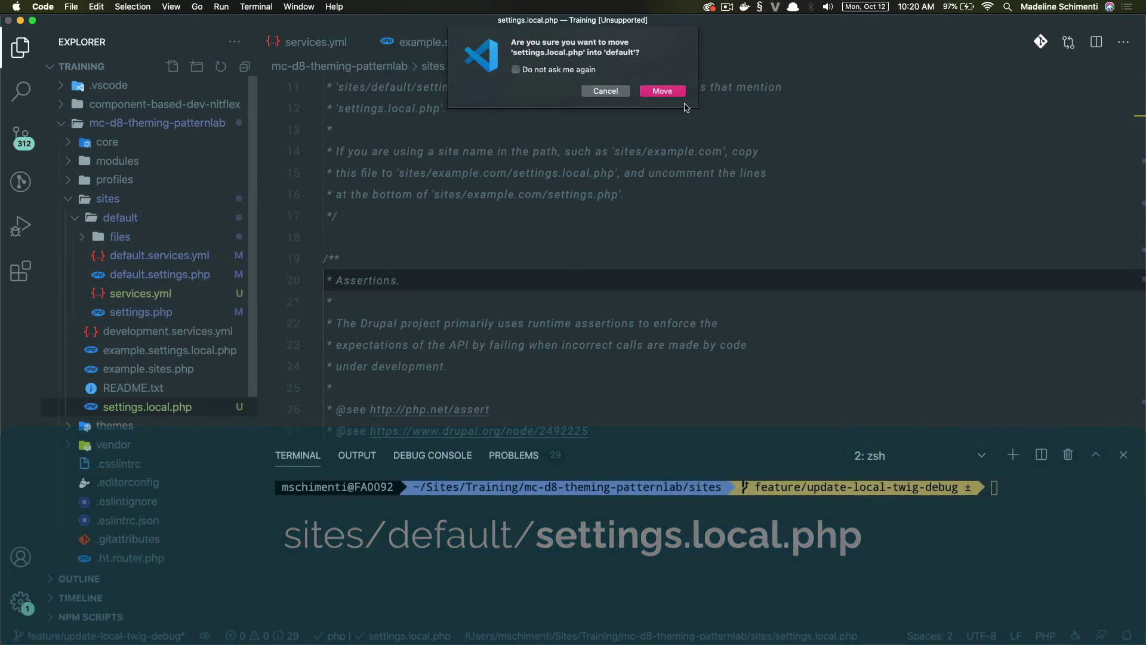
key(Return)
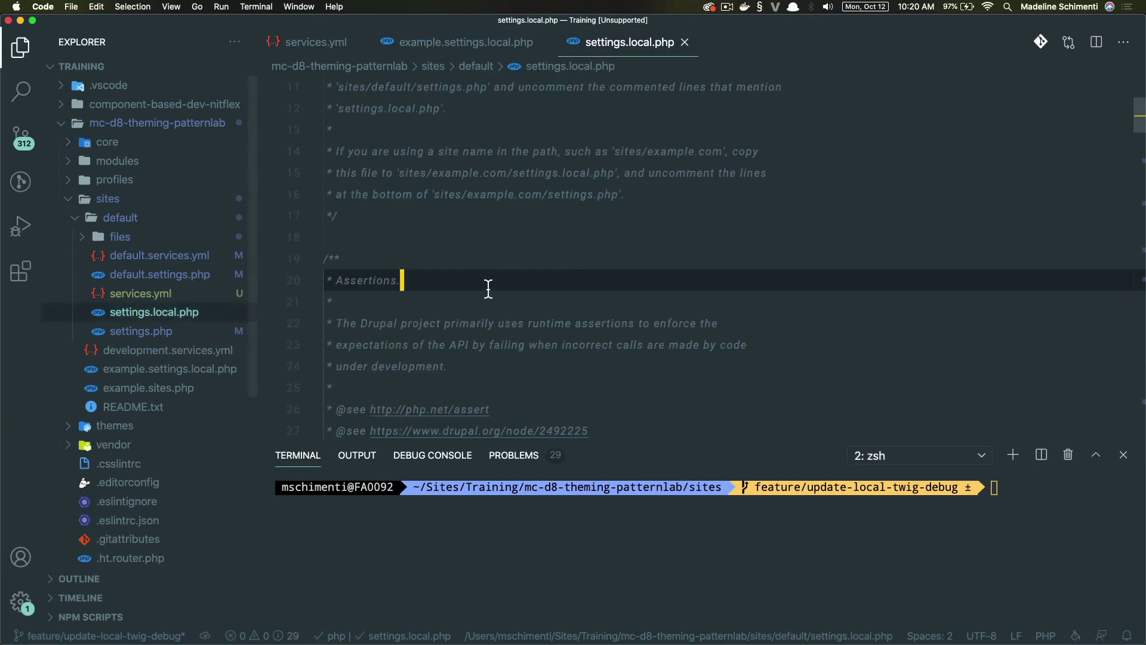
Open settings.php and locate the 'Load local' settings.local.php include block
click(157, 331)
click(582, 253)
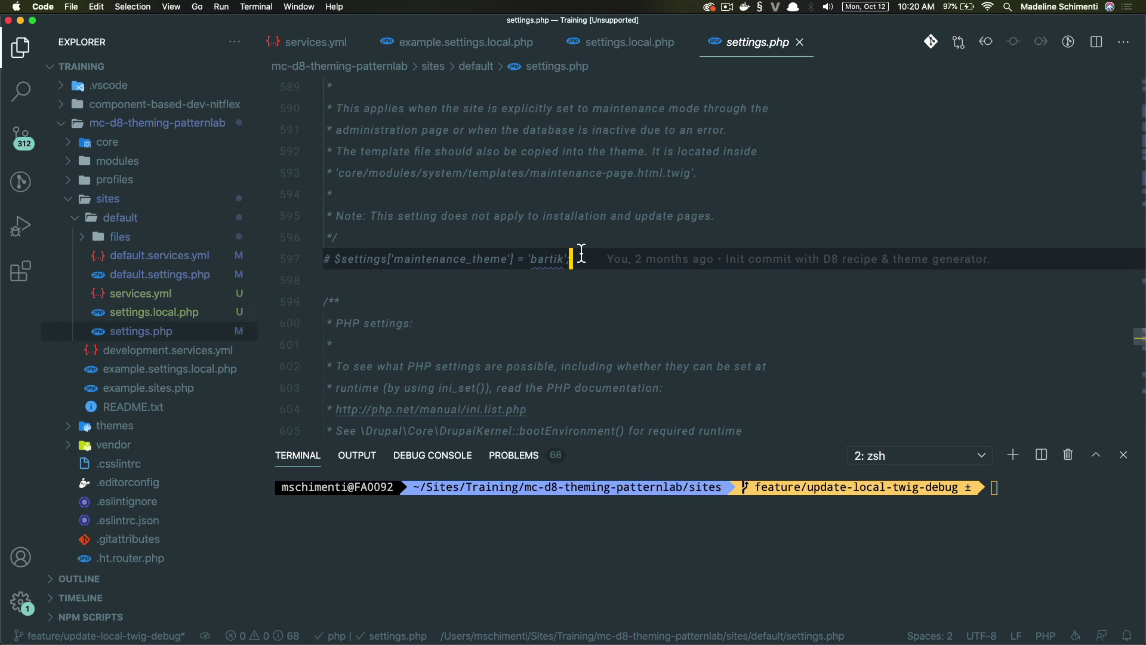
key(super+f)
text(Load)
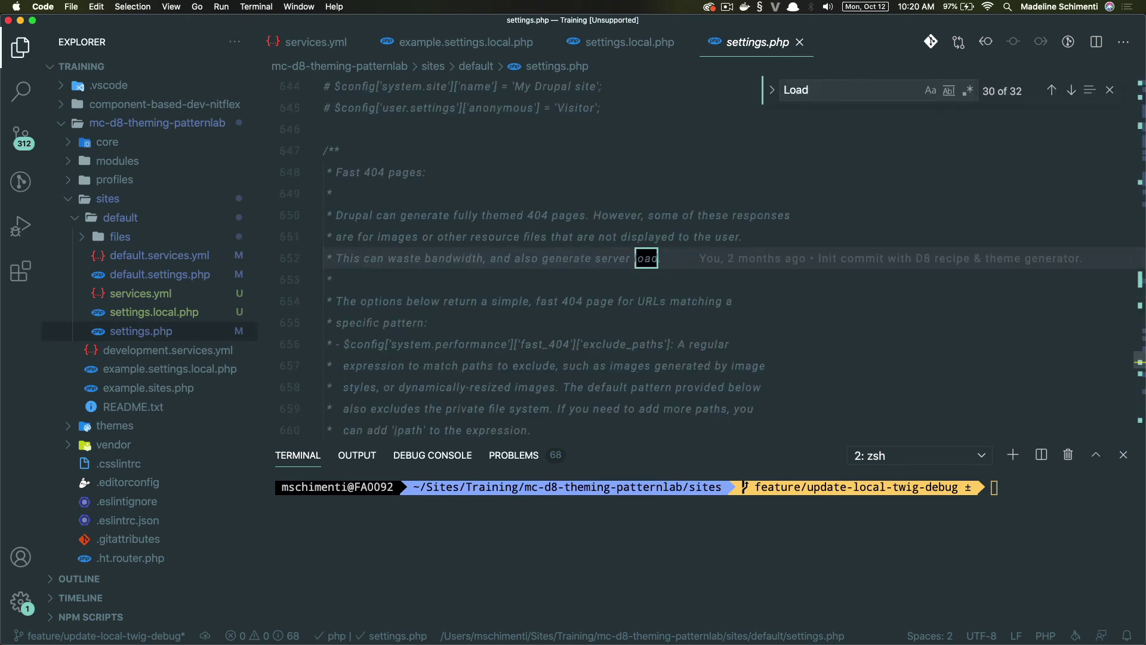
text( local)
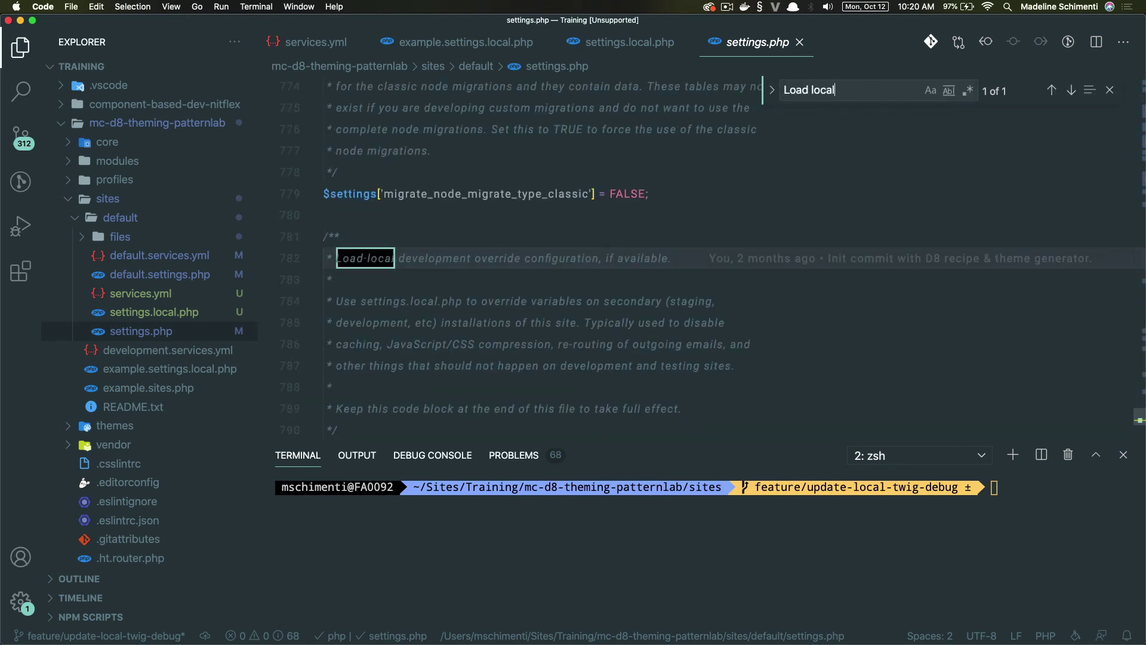
scroll(334, 329, down, 3)
click(334, 343)
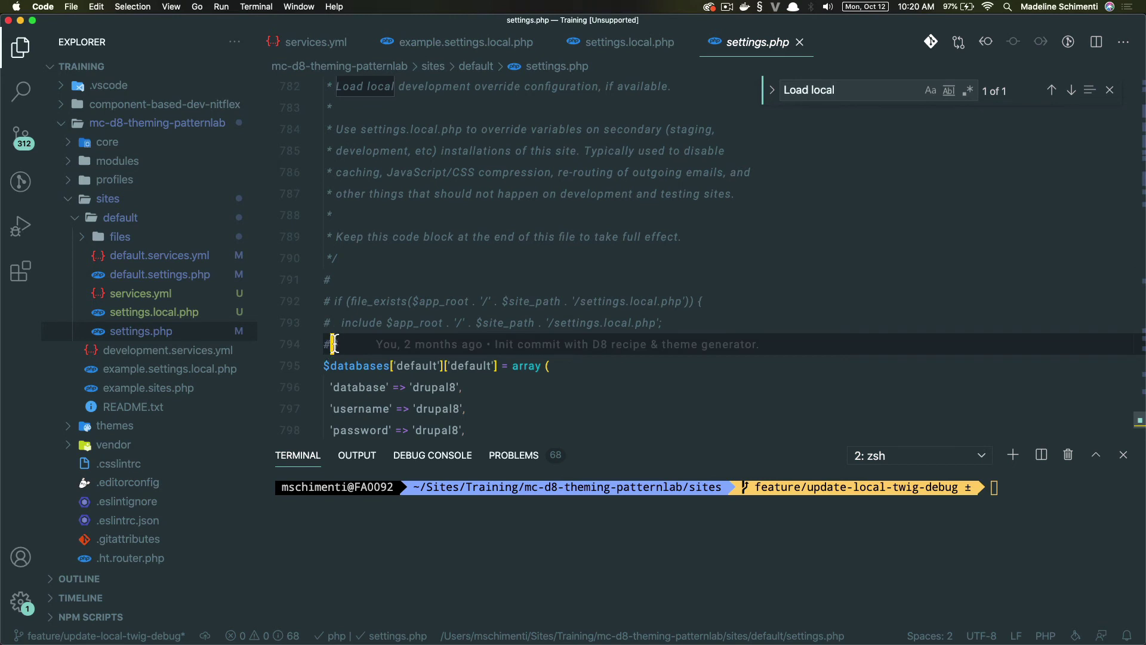
Uncomment the three include lines, save settings.php, and return to settings.local.php
key(super+slash)
click(334, 329)
key(super+slash)
key(Up)
key(super+slash)
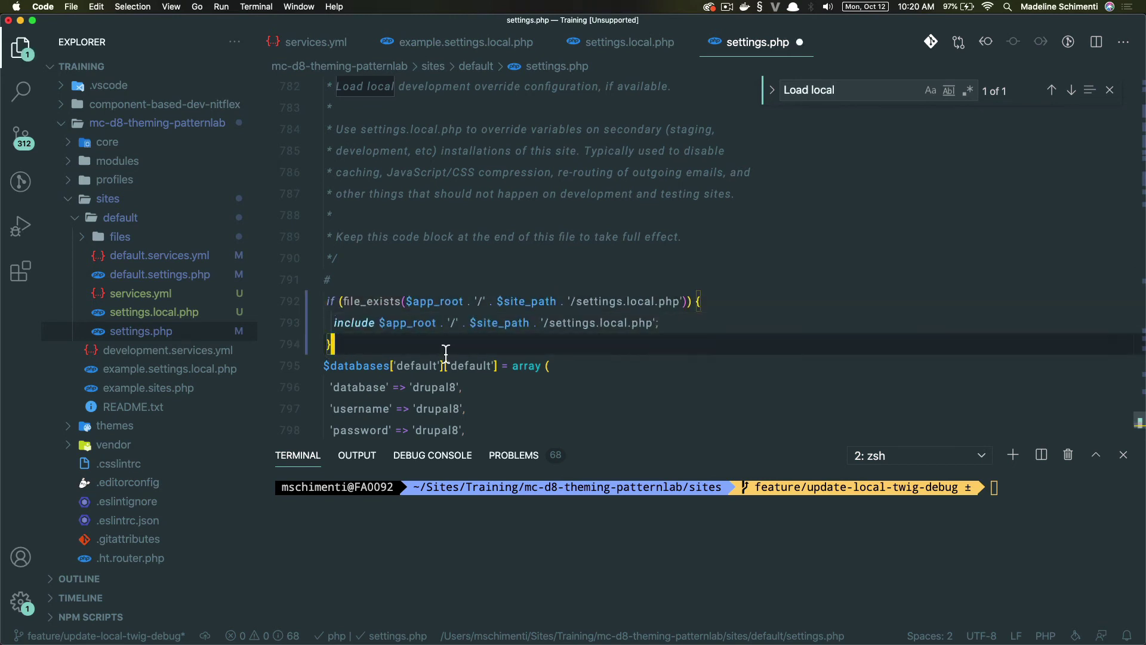
key(super+s)
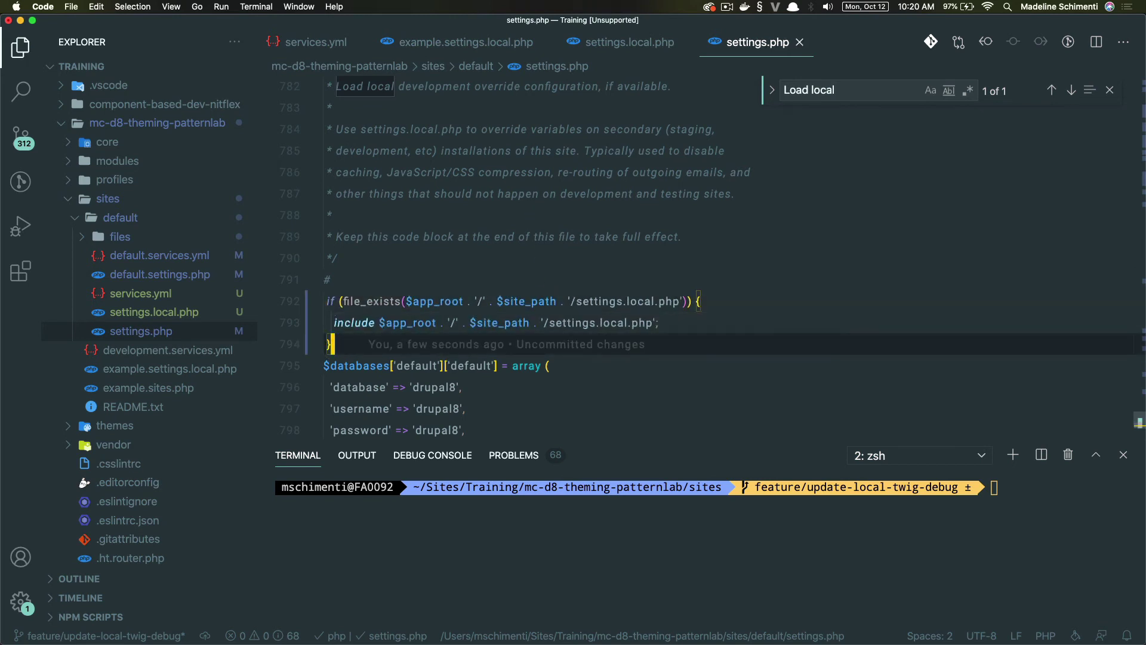
key(Return)
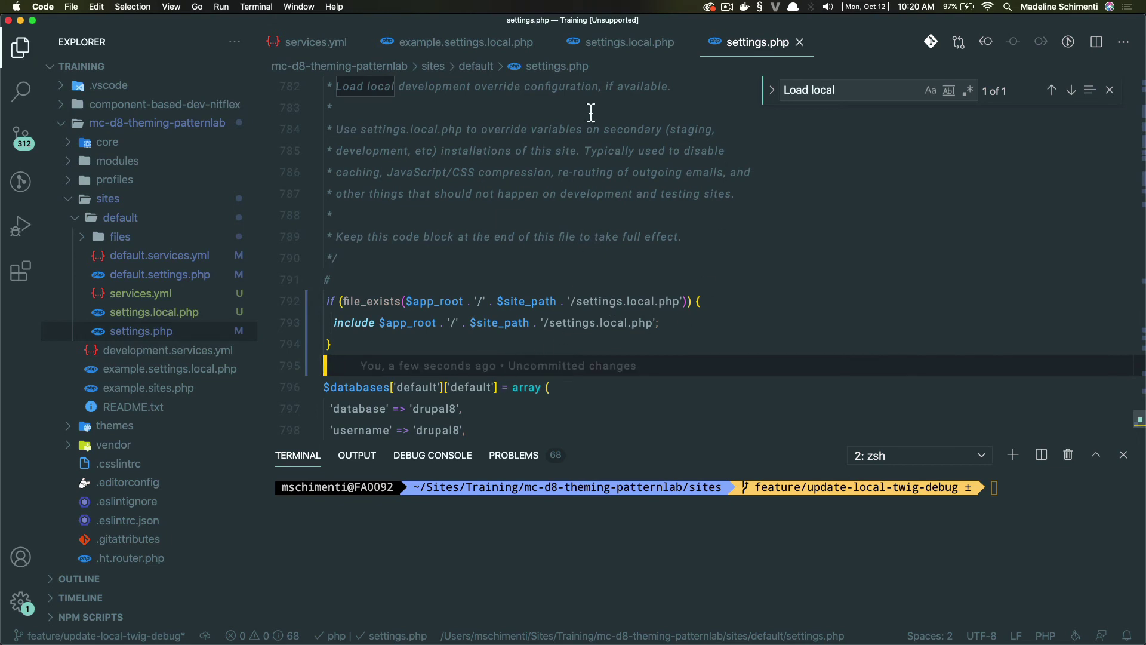
click(627, 44)
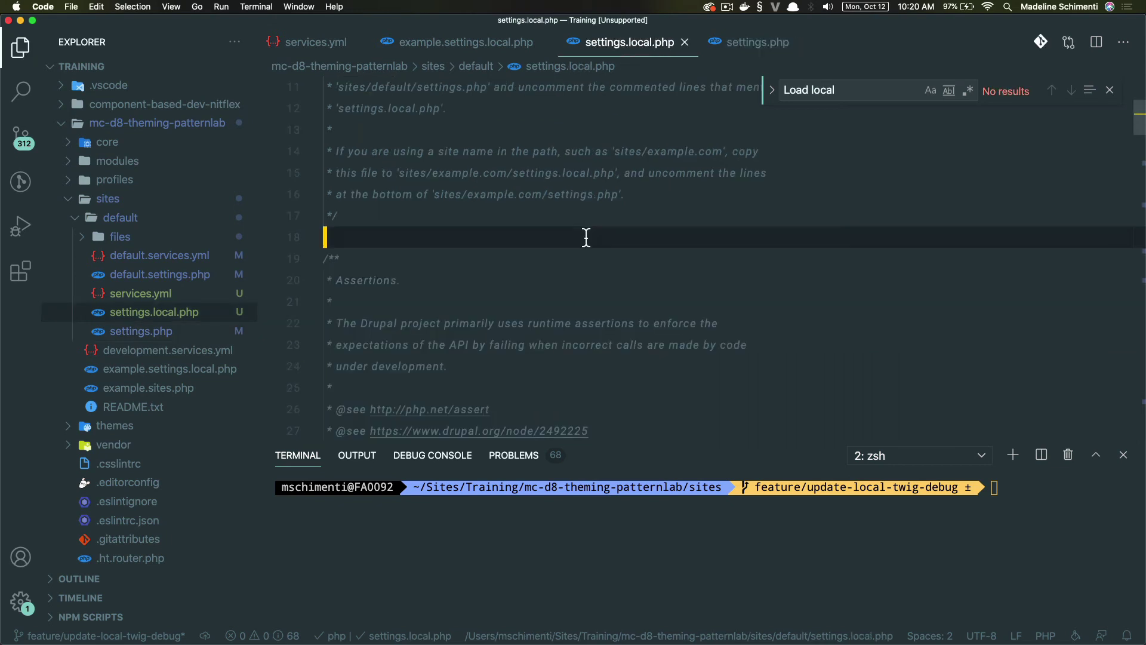
Uncomment the render cache 'cache.backend.null' line in settings.local.php and save
key(super+f)
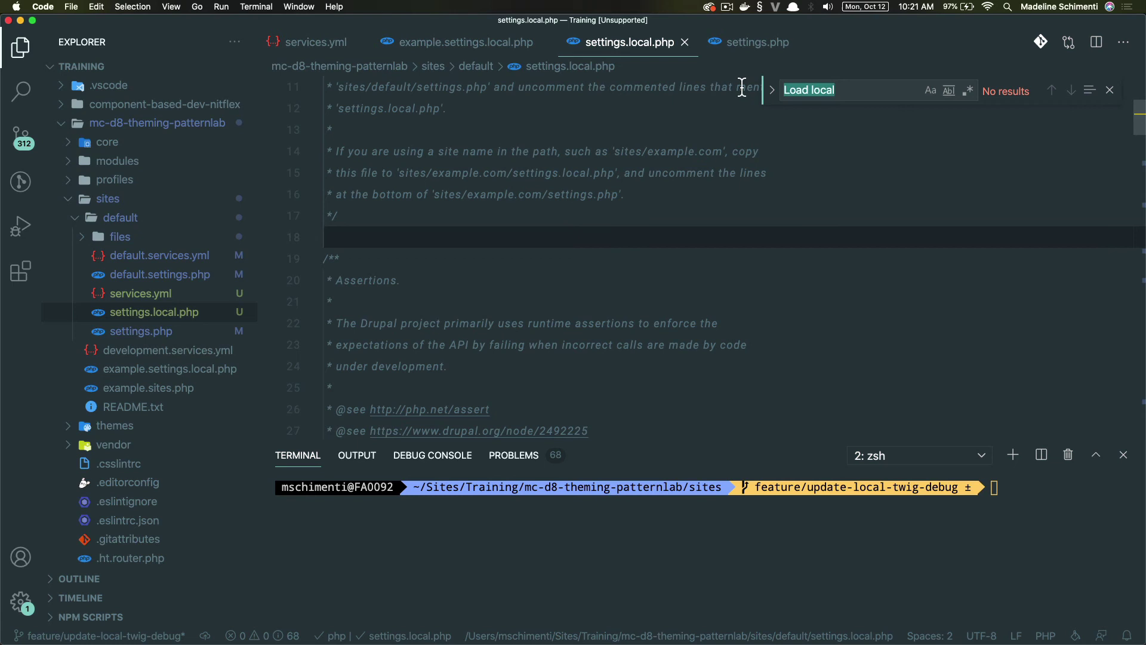
text(disable)
click(525, 365)
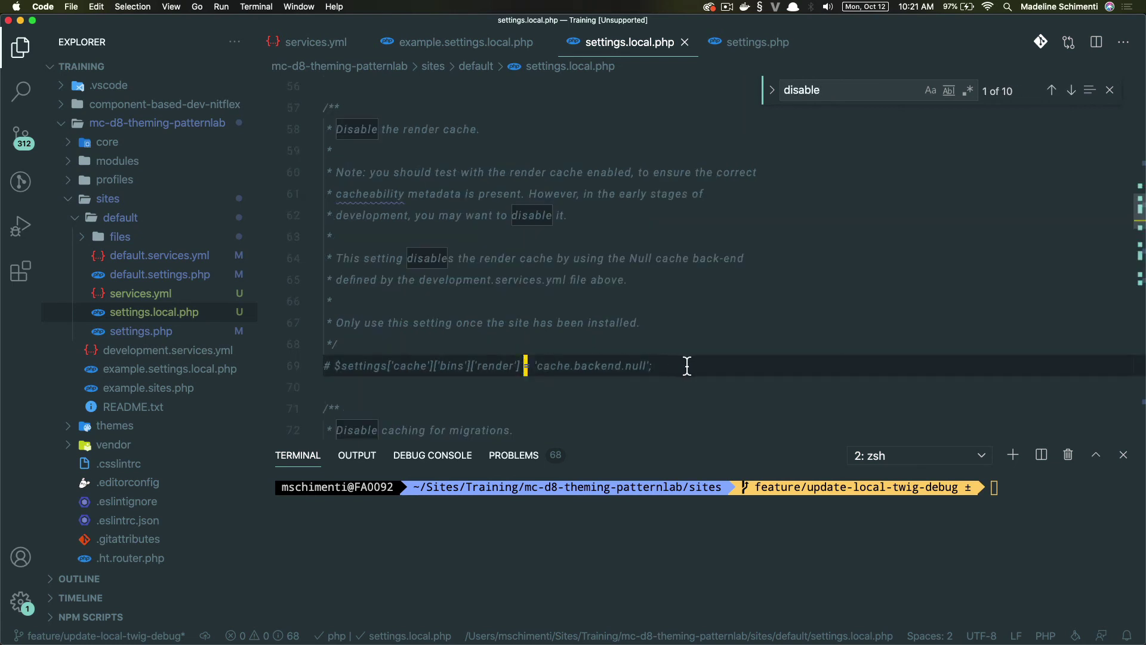
click(323, 370)
key(Delete)
key(Delete)
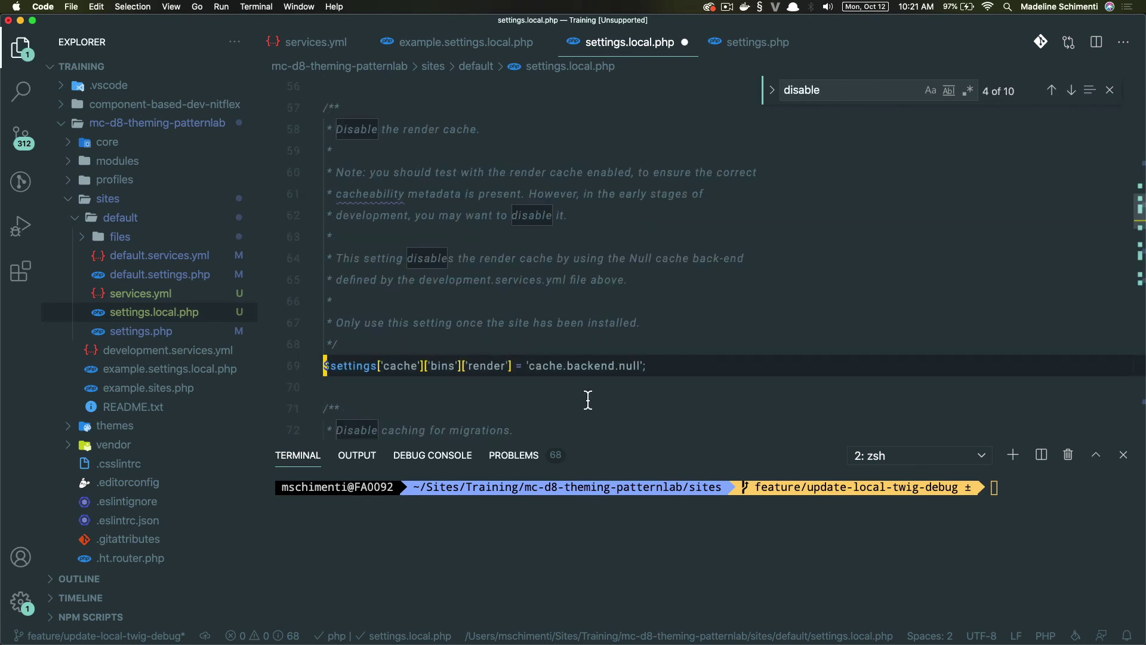
key(super+s)
Uncomment the dynamic_page_cache 'cache.backend.null' line
click(836, 90)
text(dynam)
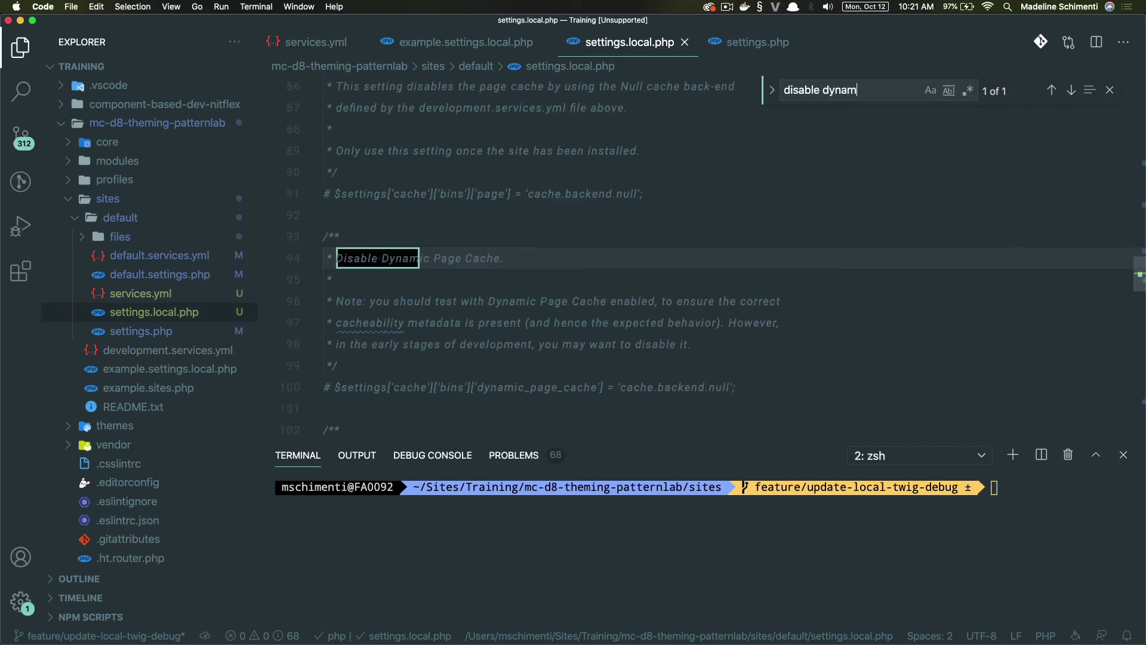
click(334, 394)
key(BackSpace)
key(BackSpace)
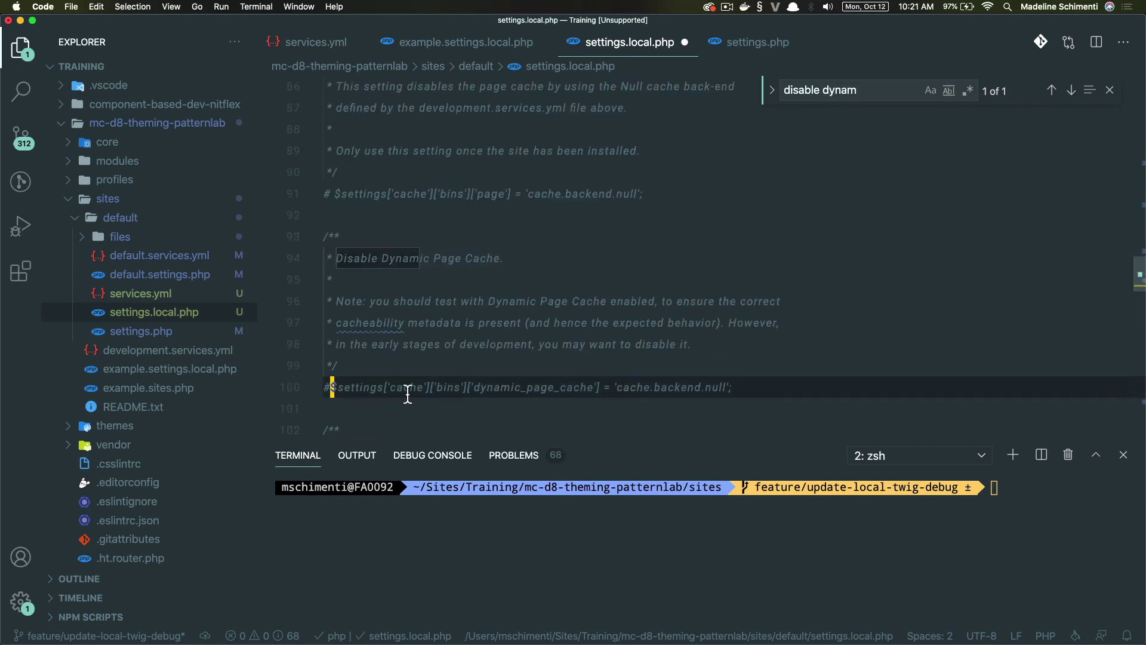
Uncomment the internal page cache 'cache.backend.null' line and save settings.local.php
click(521, 327)
text(ternal)
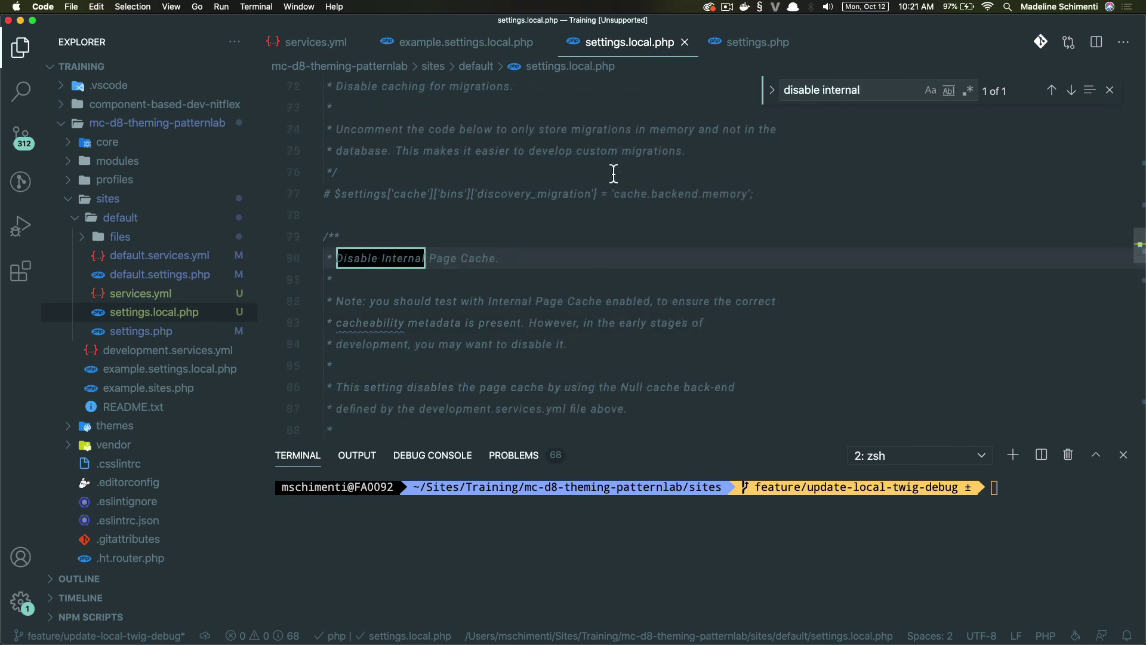
scroll(519, 293, down, 4)
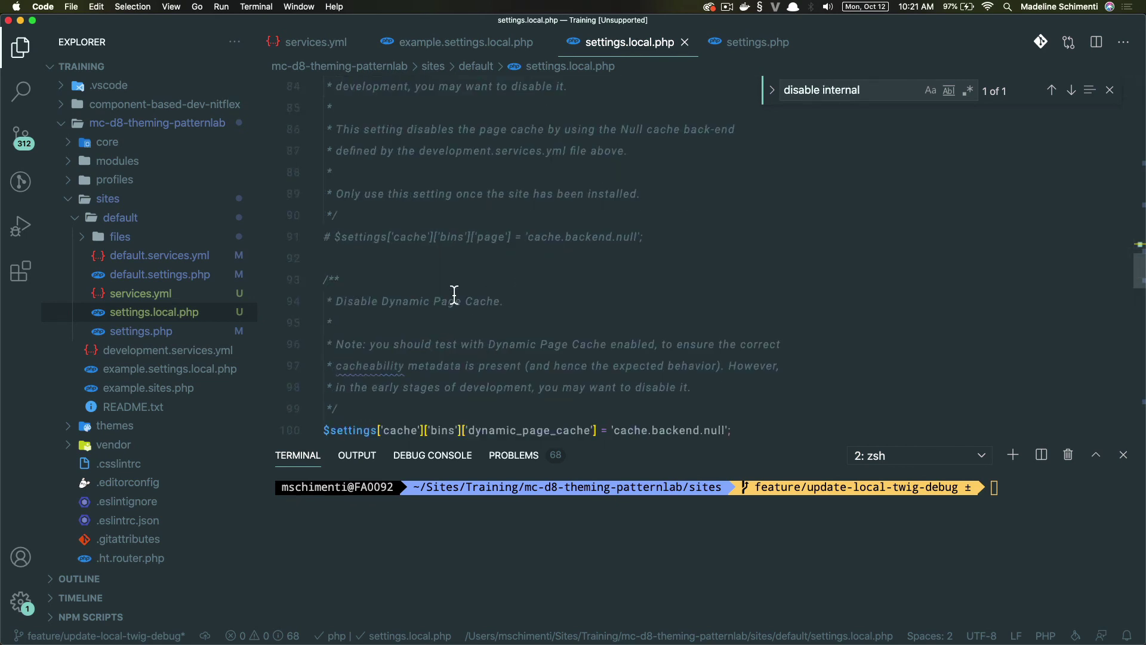
click(337, 237)
key(BackSpace)
key(BackSpace)
click(434, 279)
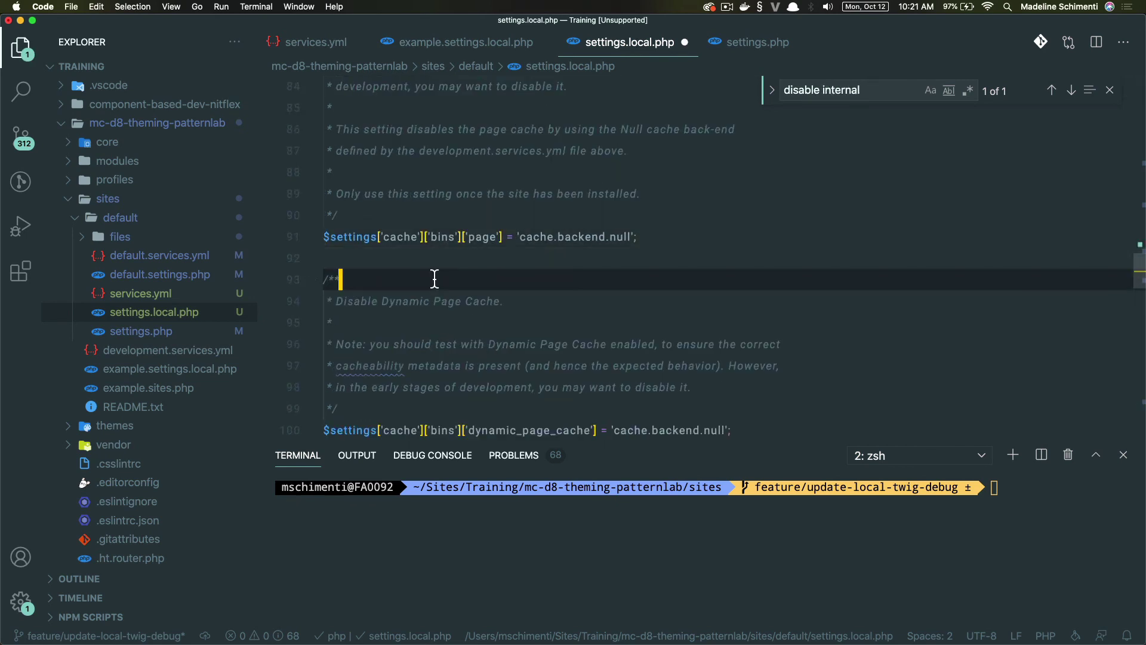
key(super+s)
Enter 'lando drush cr' at the integrated terminal prompt
click(1008, 503)
text(l)
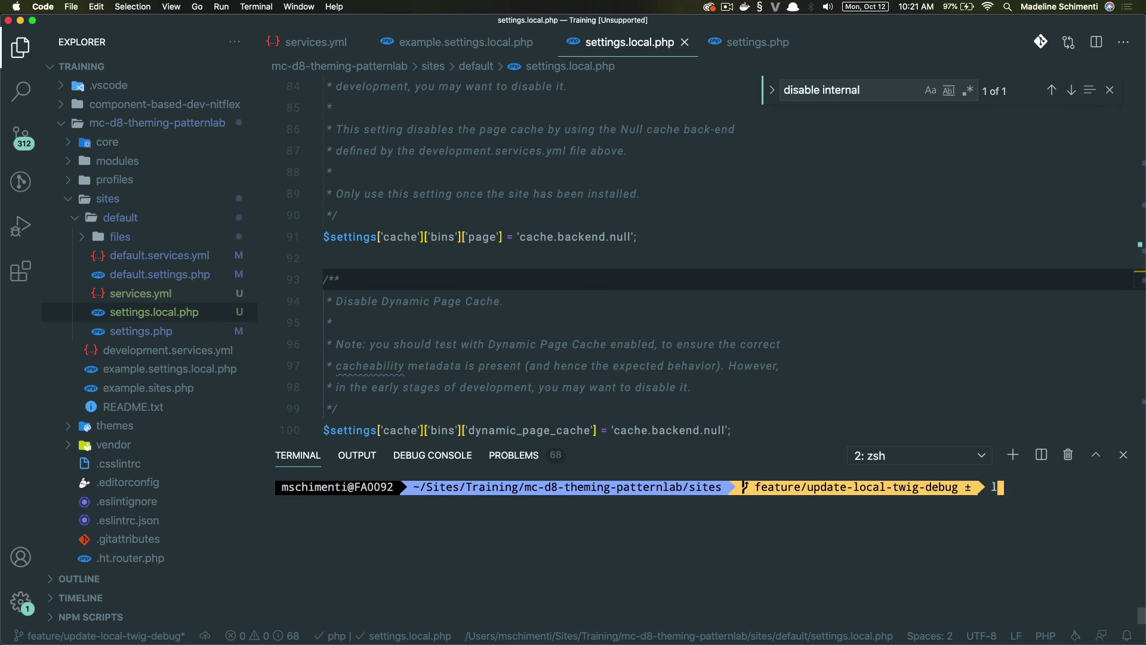
text(ando drush cr)
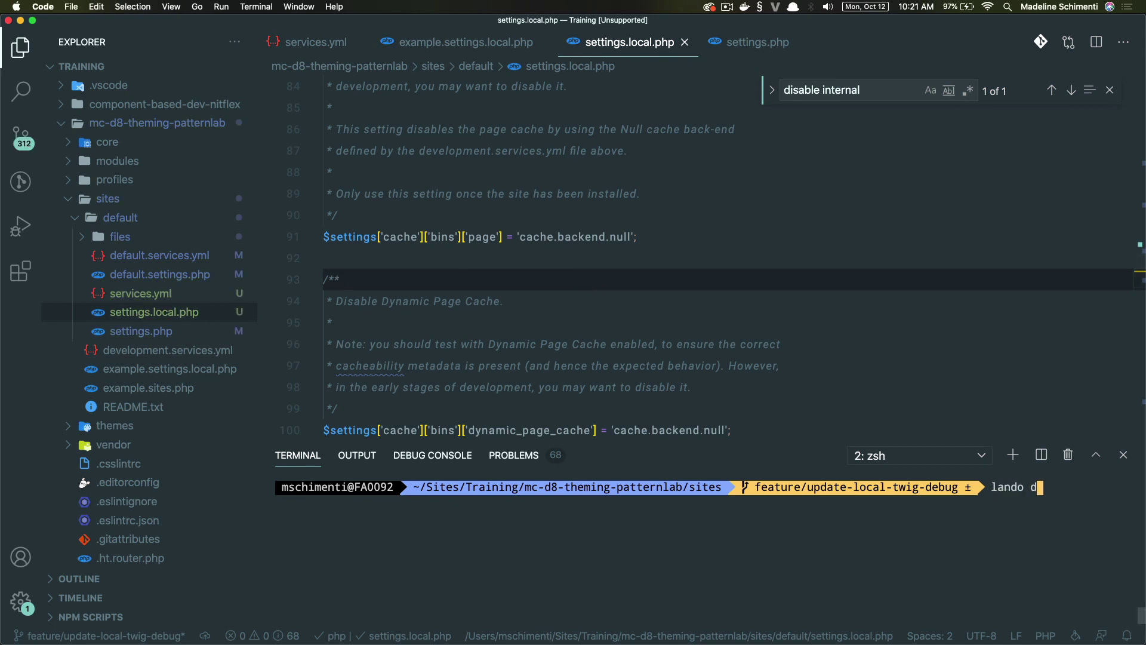